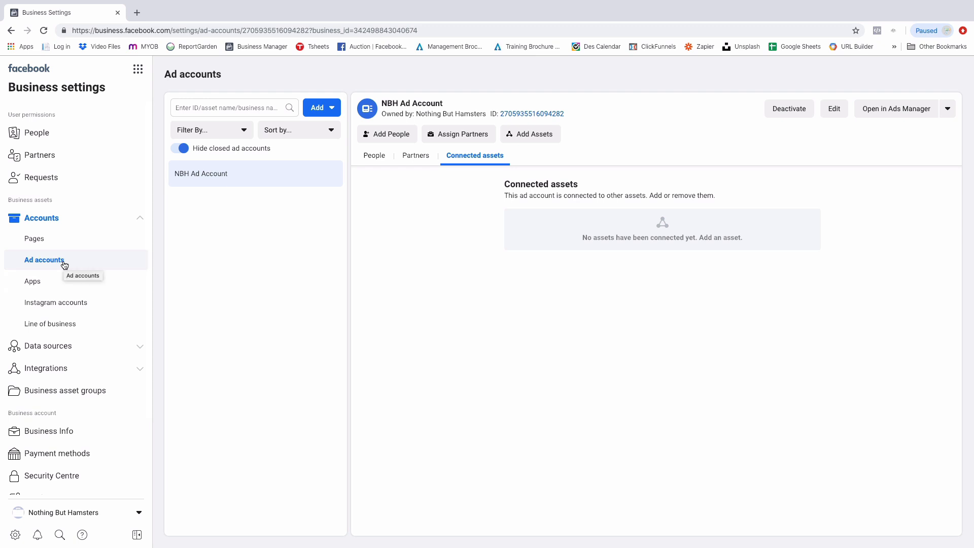
Review the business information page and bring up the options for adding an ad account under Ad accounts
left_click(38, 435)
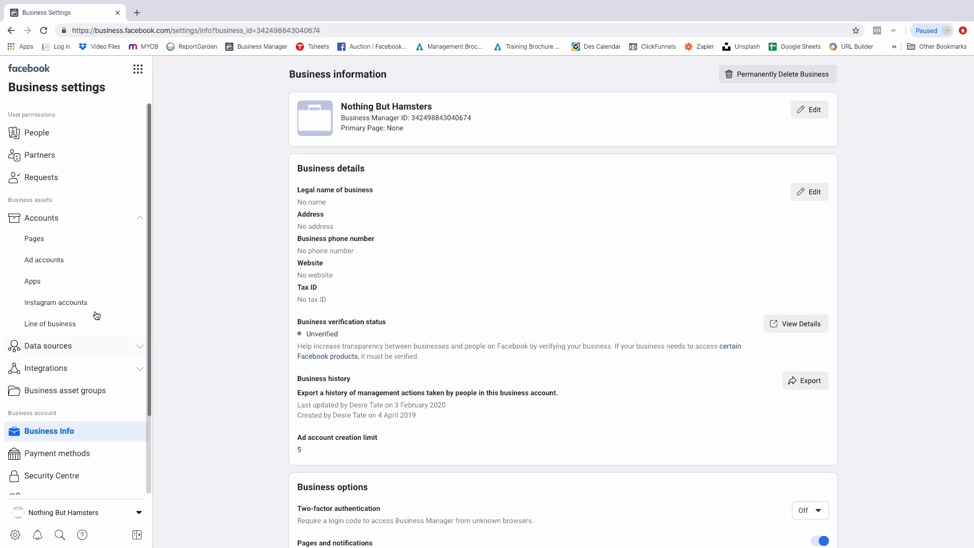
left_click(44, 260)
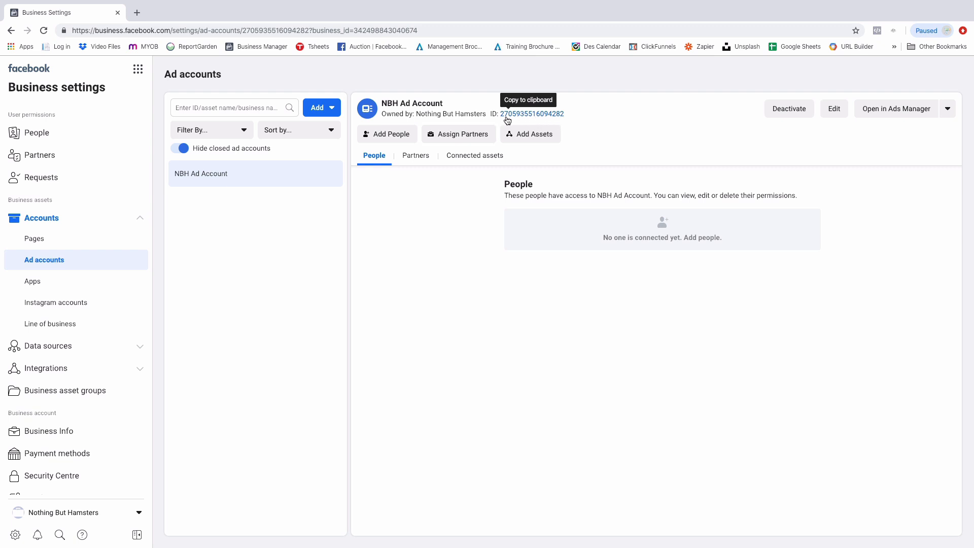
left_click(323, 113)
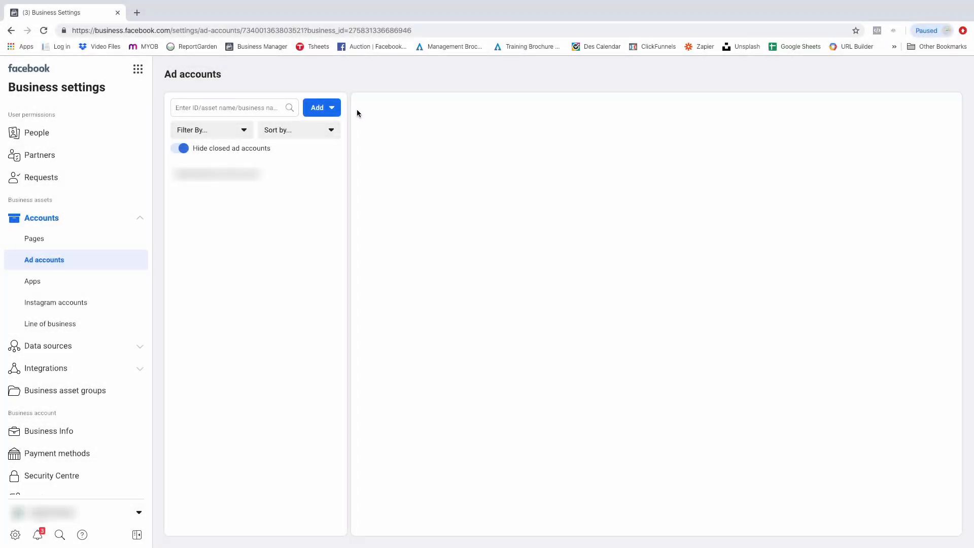
Request access to another business's ad account by entering its ad account ID, with the Manage campaigns permission enabled
left_click(316, 108)
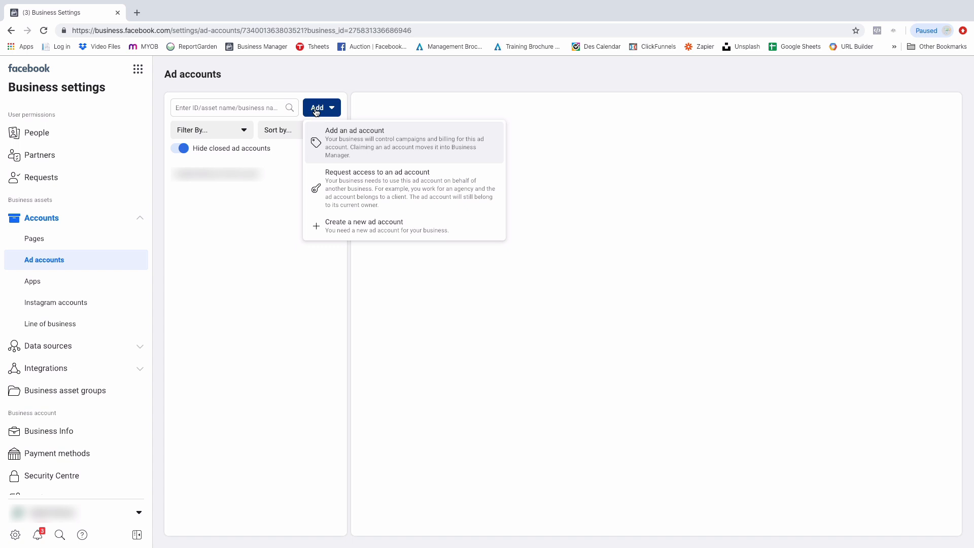
left_click(347, 186)
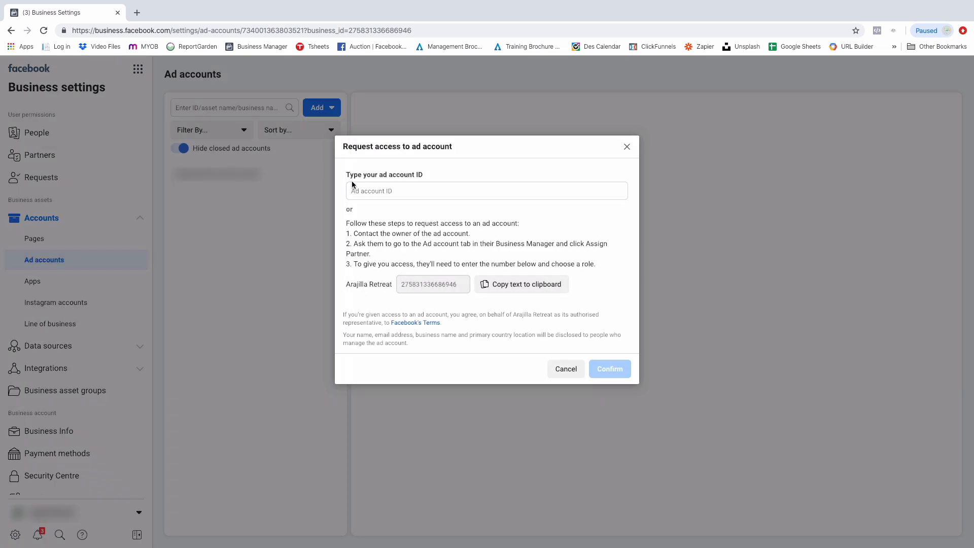
left_click(406, 190)
key("ctrl+v")
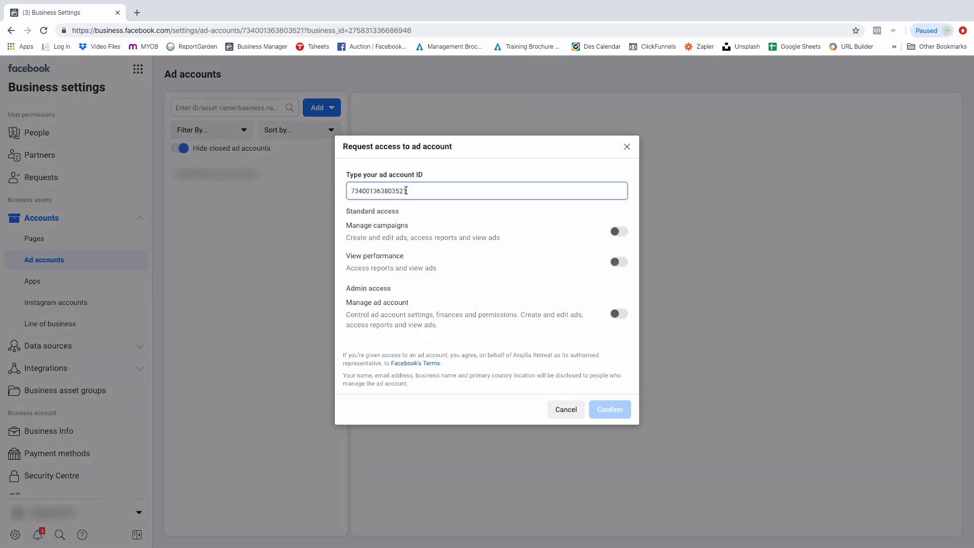
left_click(618, 232)
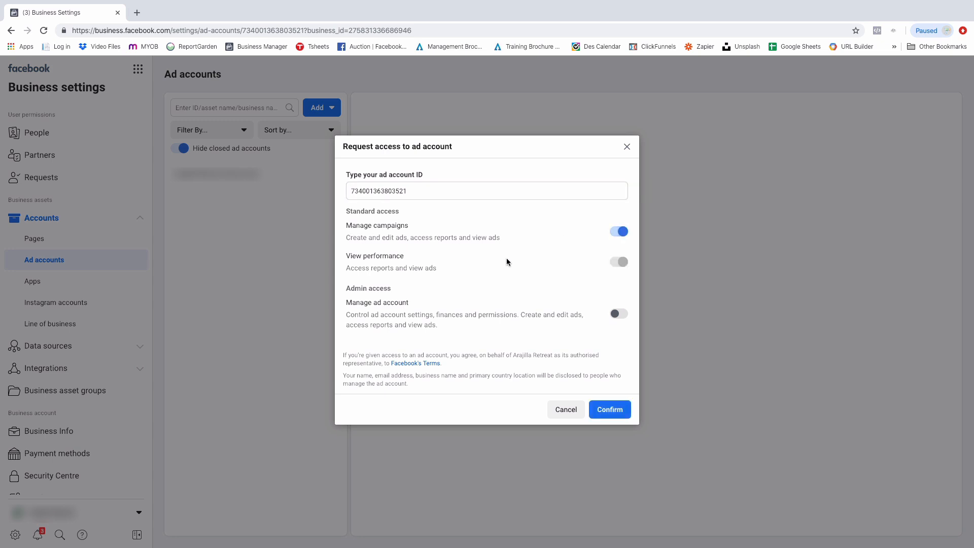
left_click(610, 409)
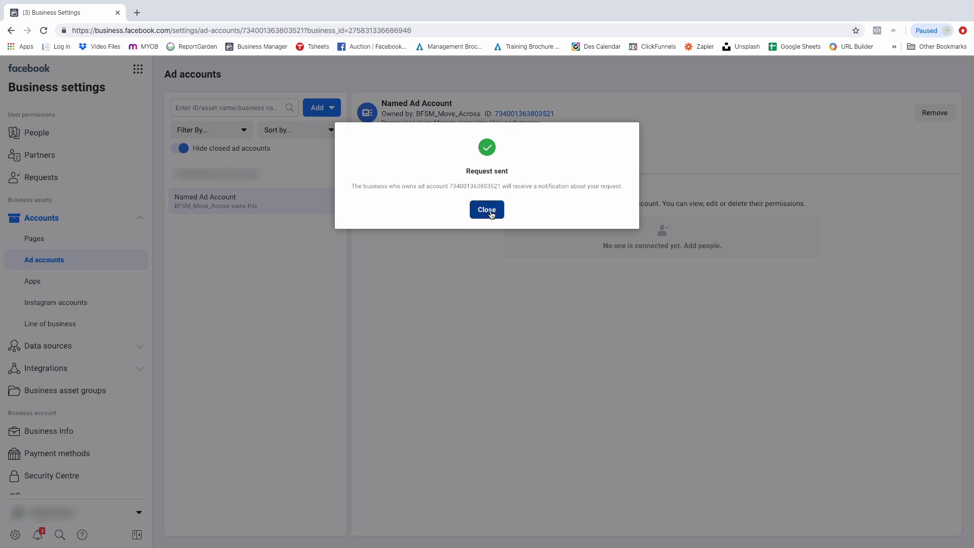
left_click(490, 210)
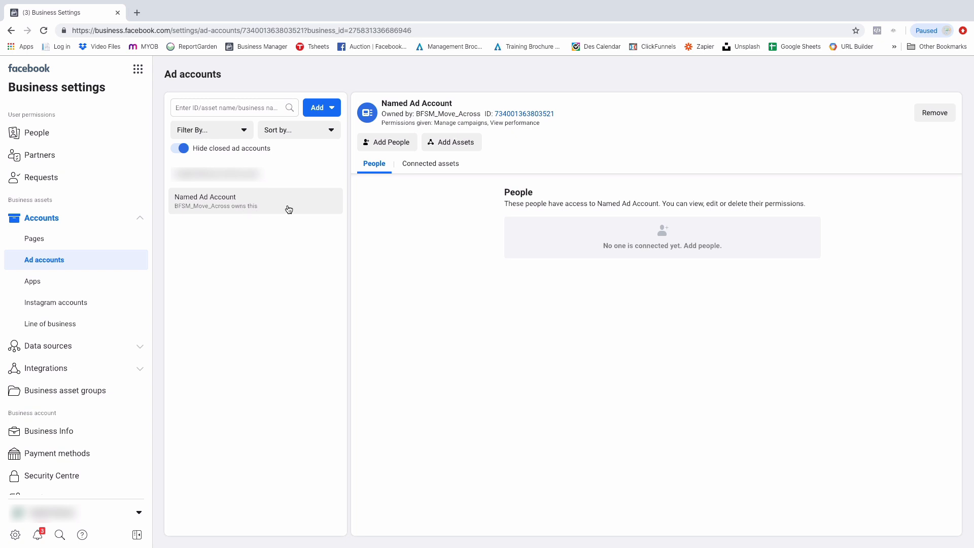
Add the one listed person to Named Ad Account with the Manage campaigns permission
left_click(402, 142)
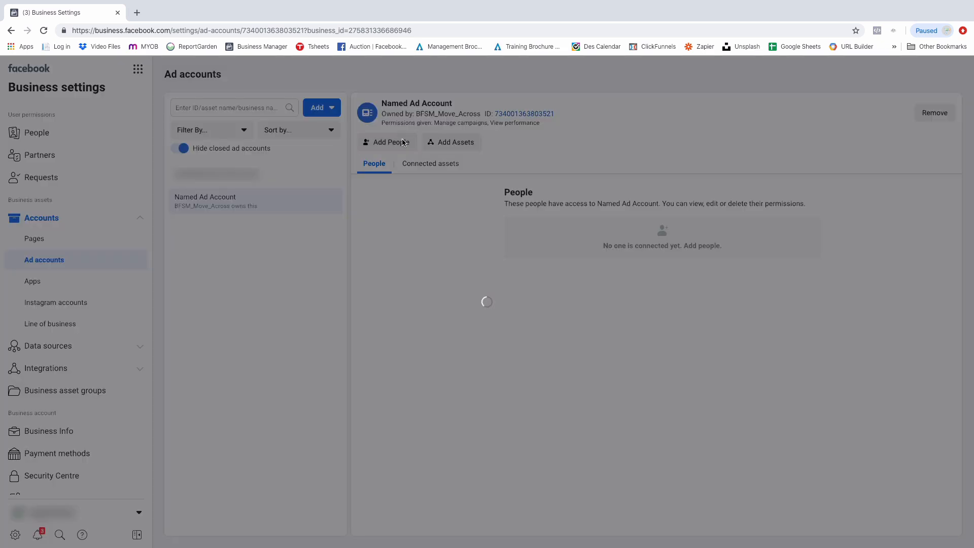
left_click(439, 205)
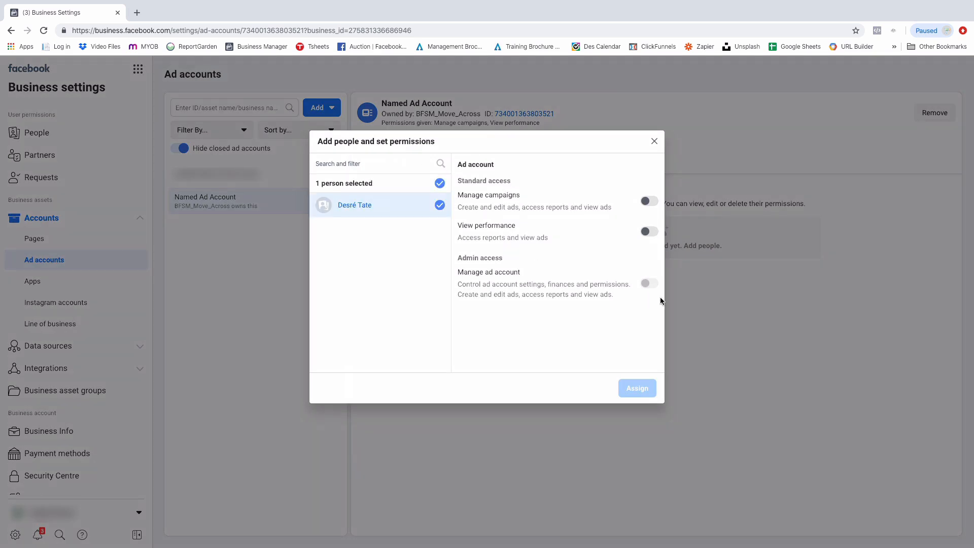
mouse_move(647, 282)
left_click(649, 202)
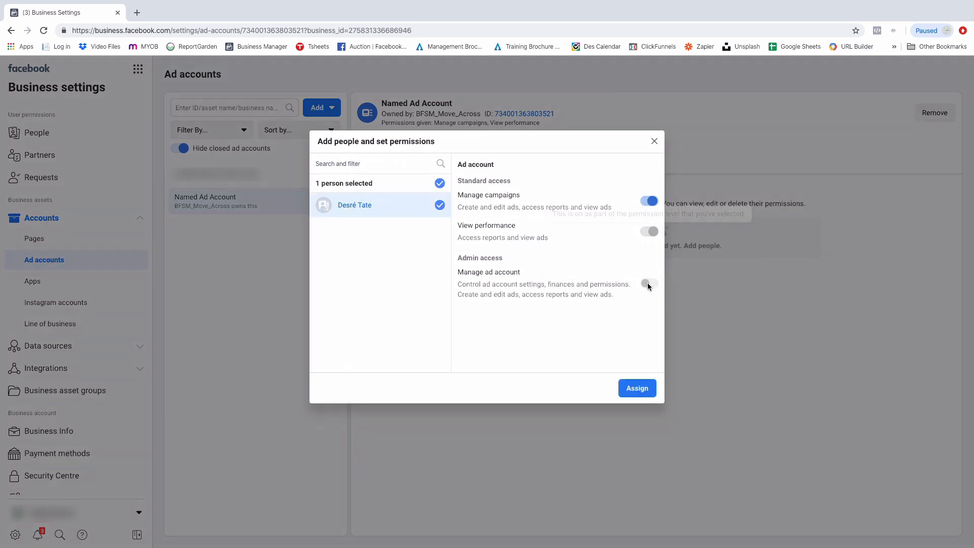
left_click(638, 389)
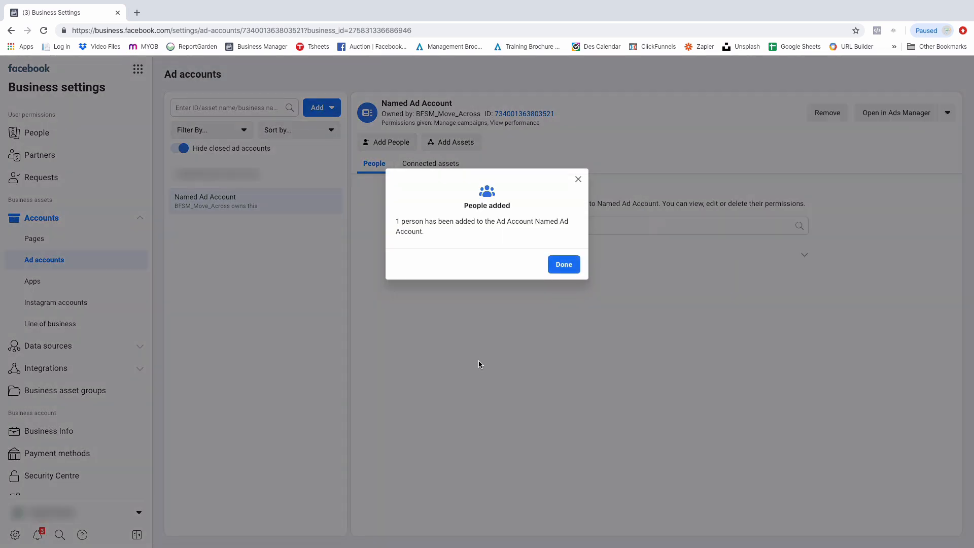
left_click(563, 265)
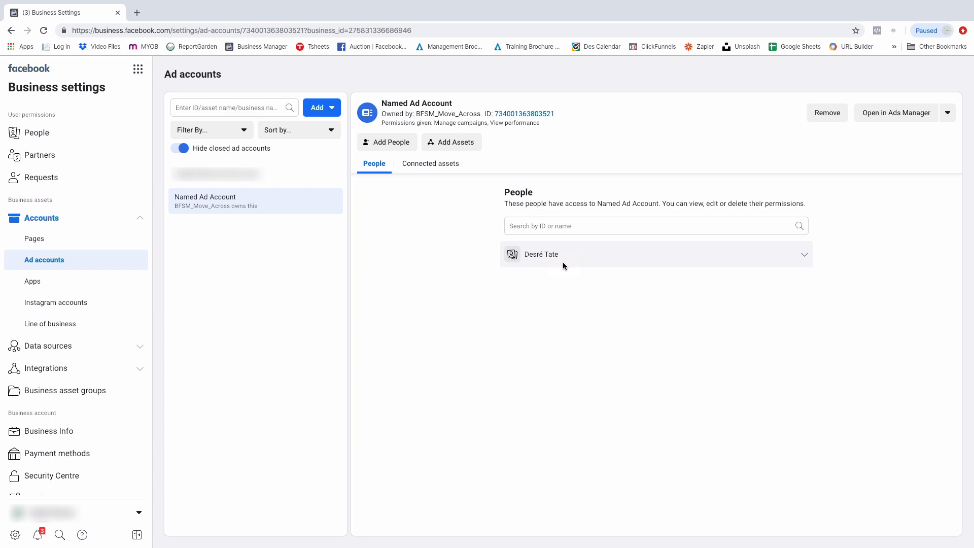
Remove Named Ad Account from the business and confirm the removal
left_click(830, 115)
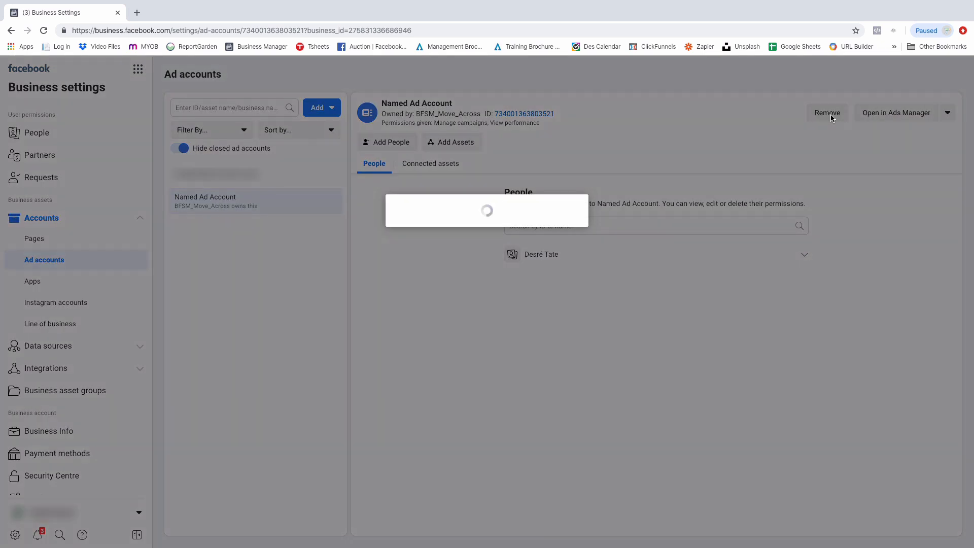
left_click(540, 263)
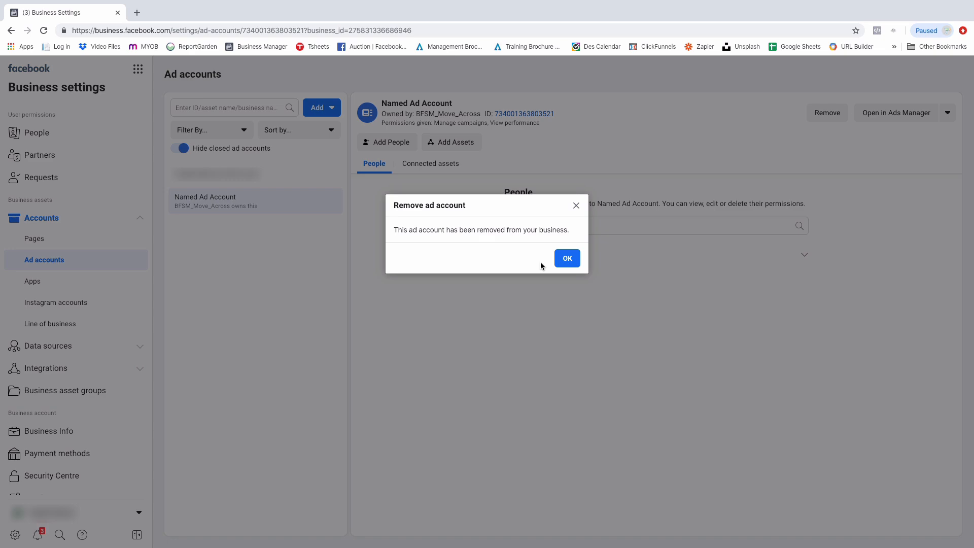
left_click(566, 259)
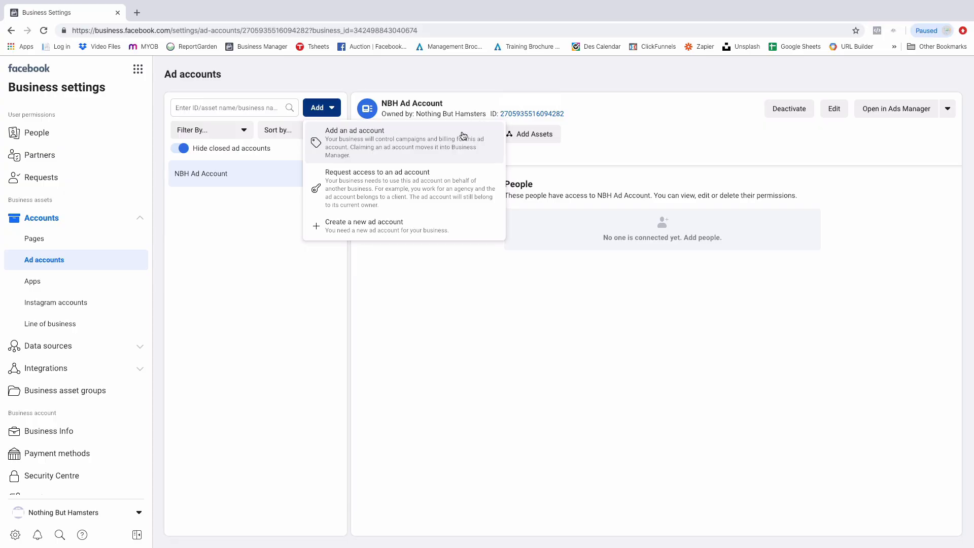
left_click(377, 225)
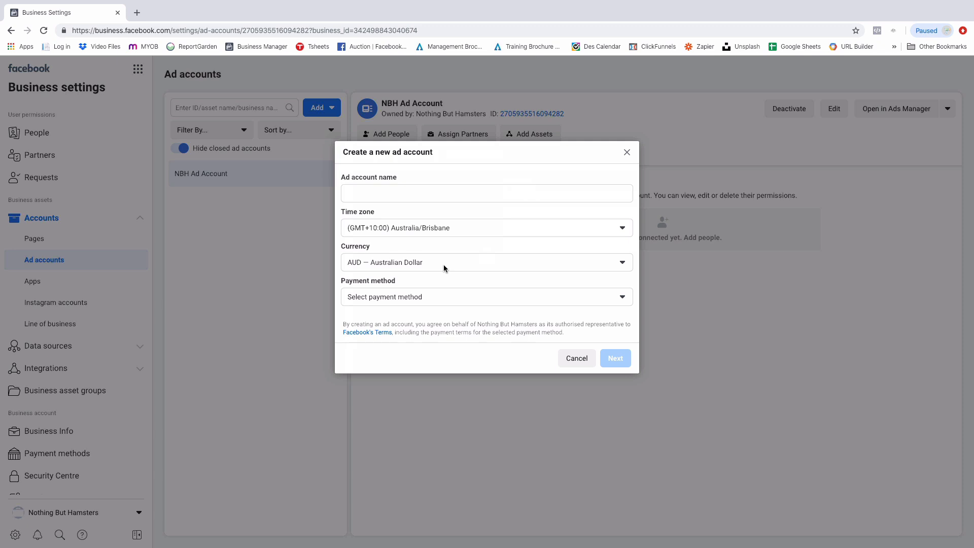
left_click(423, 298)
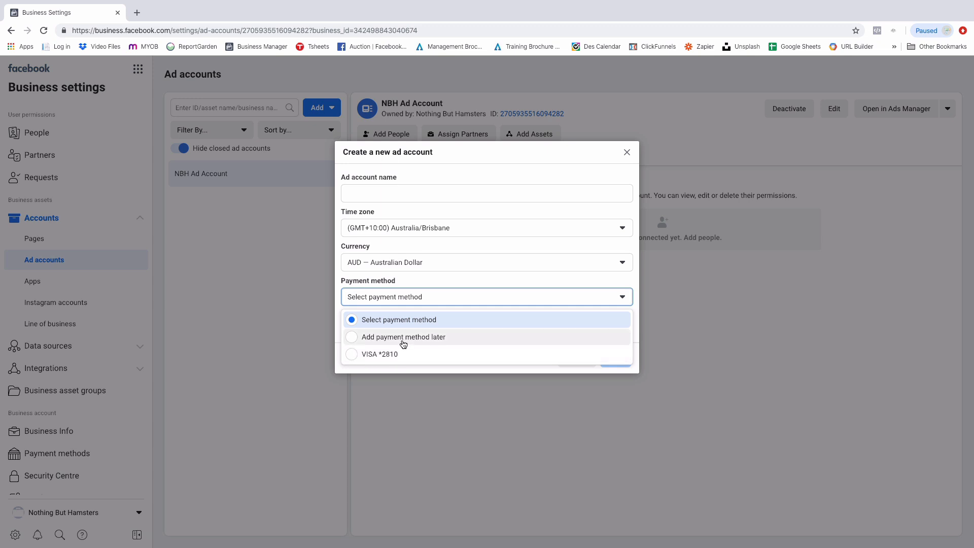
left_click(483, 282)
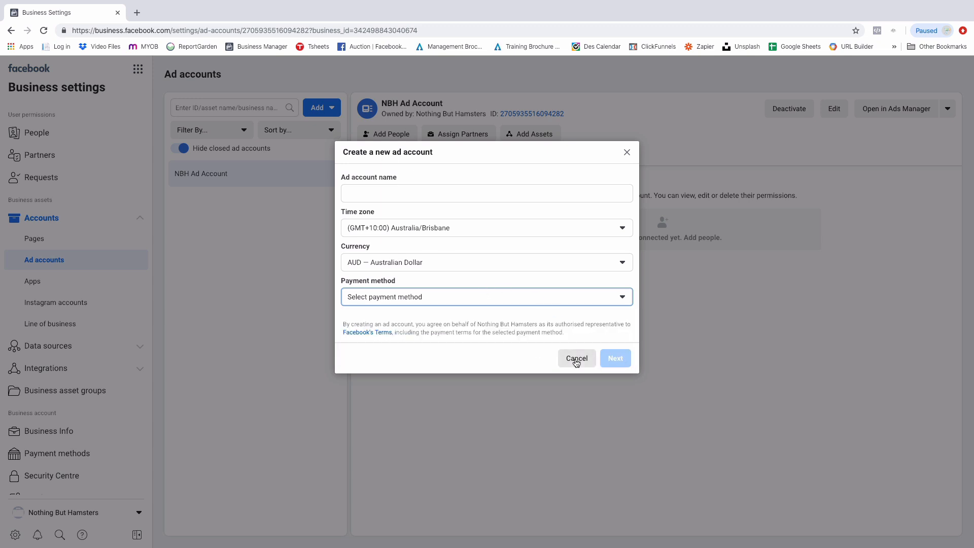
left_click(577, 360)
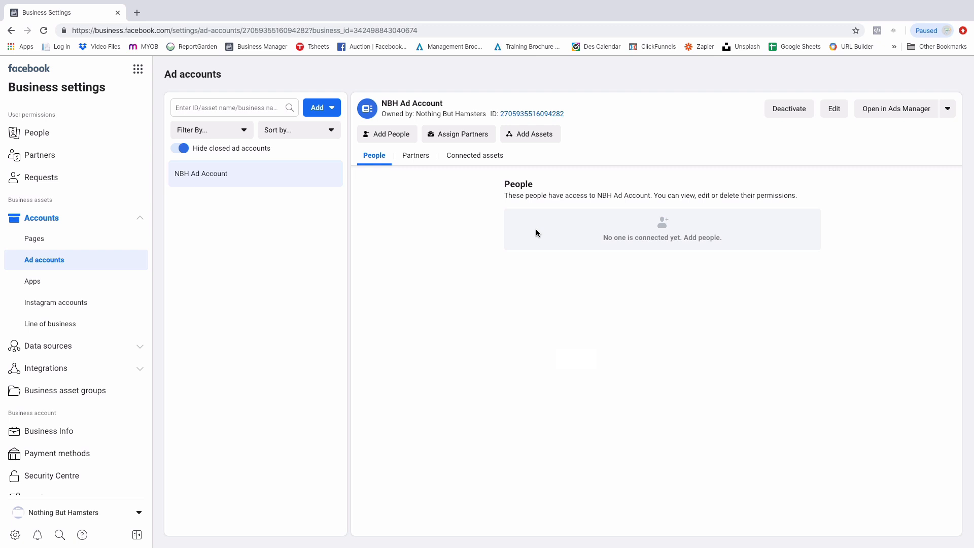
Add both listed people to NBH Ad Account with the Manage ad account admin permission
left_click(383, 137)
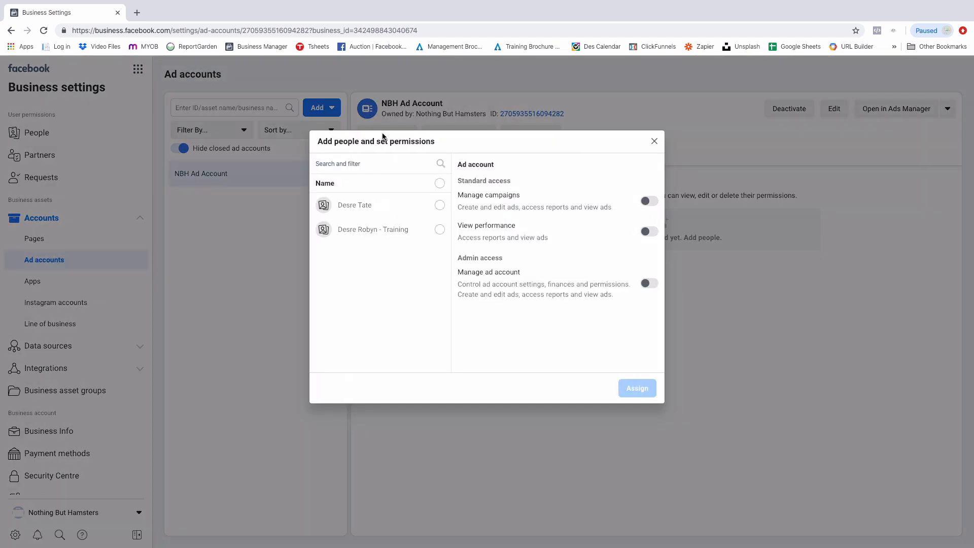
left_click(439, 205)
left_click(440, 231)
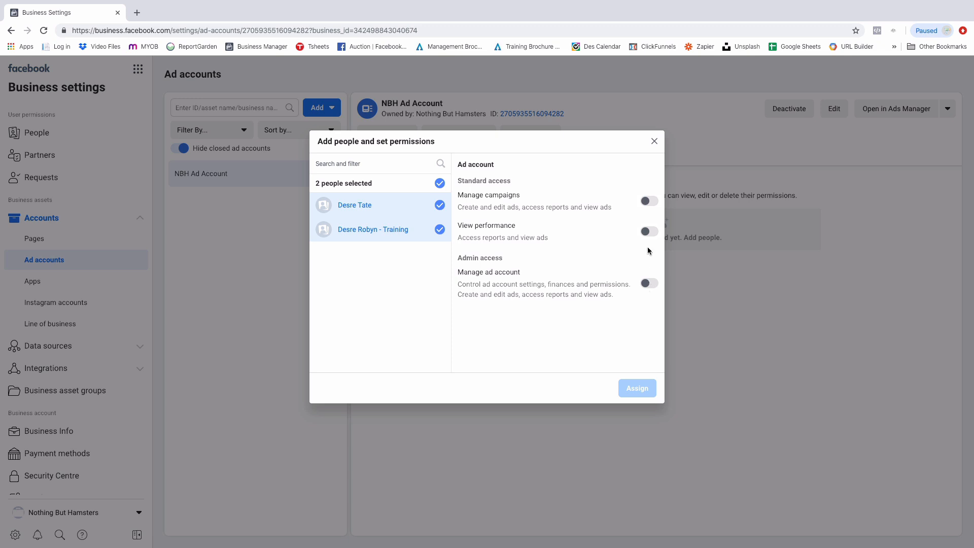
left_click(648, 284)
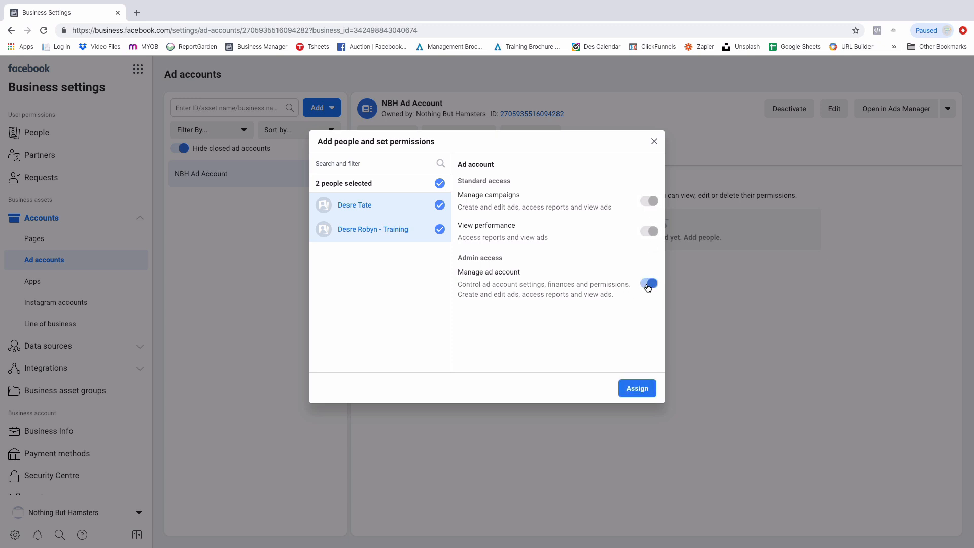
left_click(641, 387)
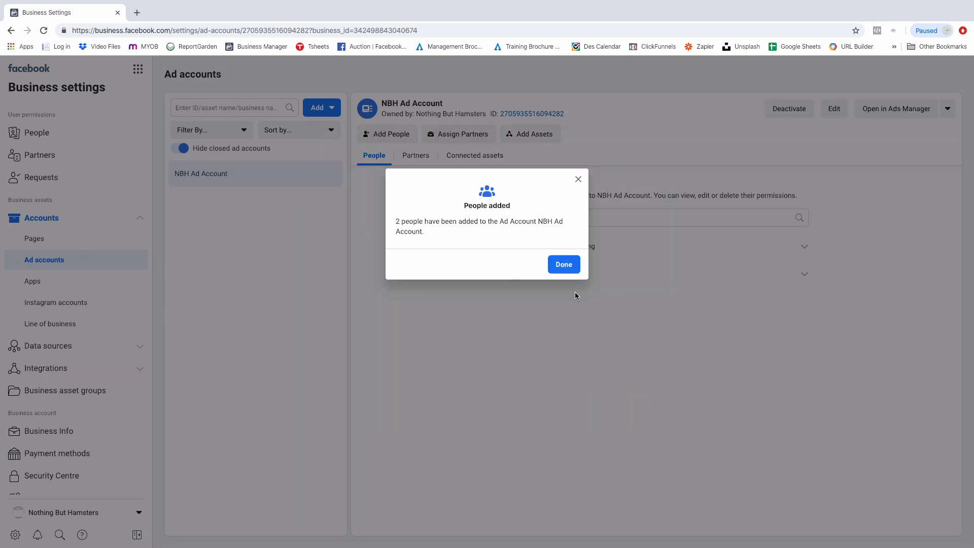
left_click(564, 264)
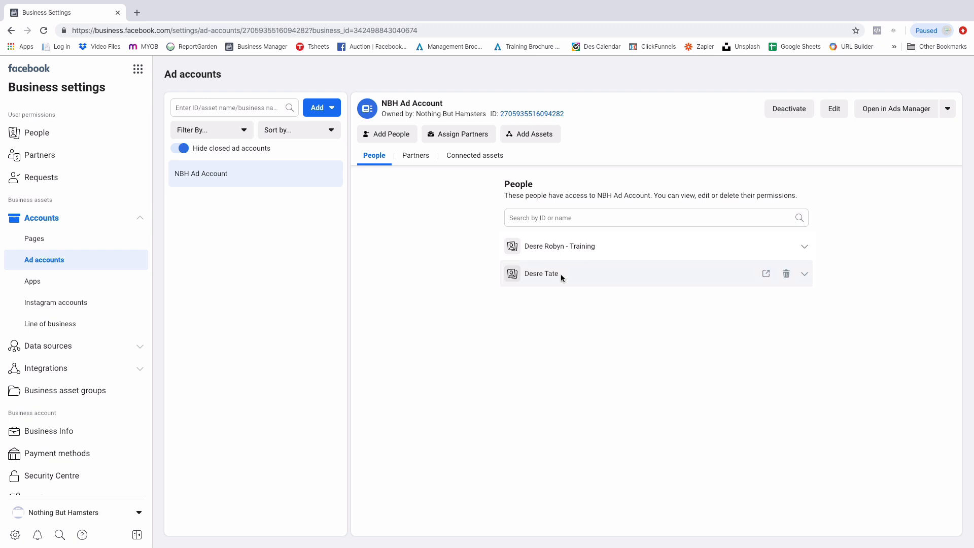
Reduce the second person's NBH Ad Account permissions from Manage ad account to Manage campaigns and save the change
left_click(804, 275)
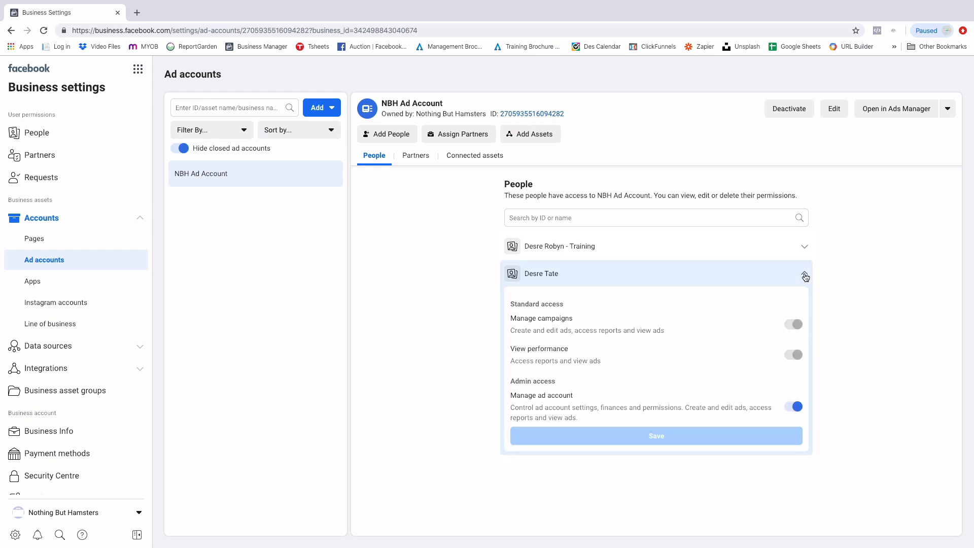
left_click(793, 407)
left_click(794, 325)
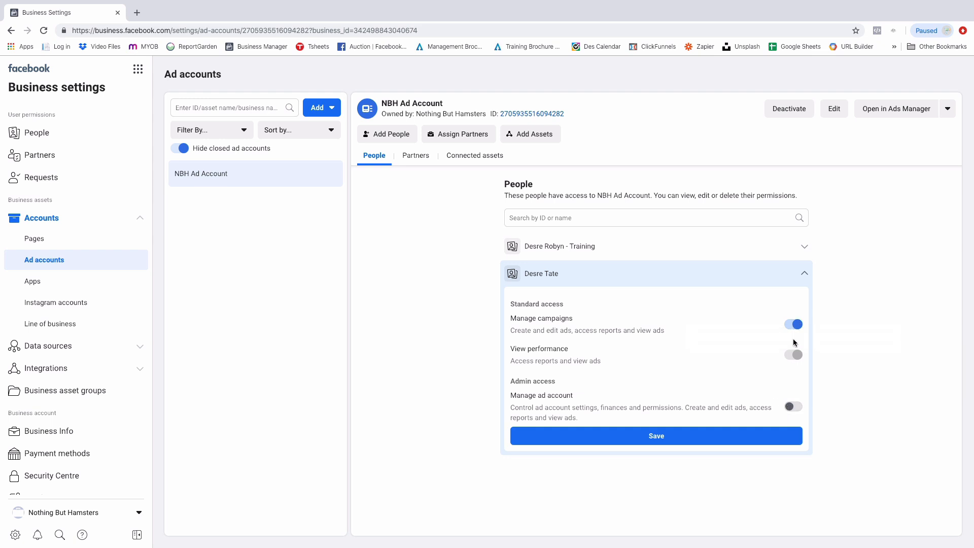
left_click(660, 436)
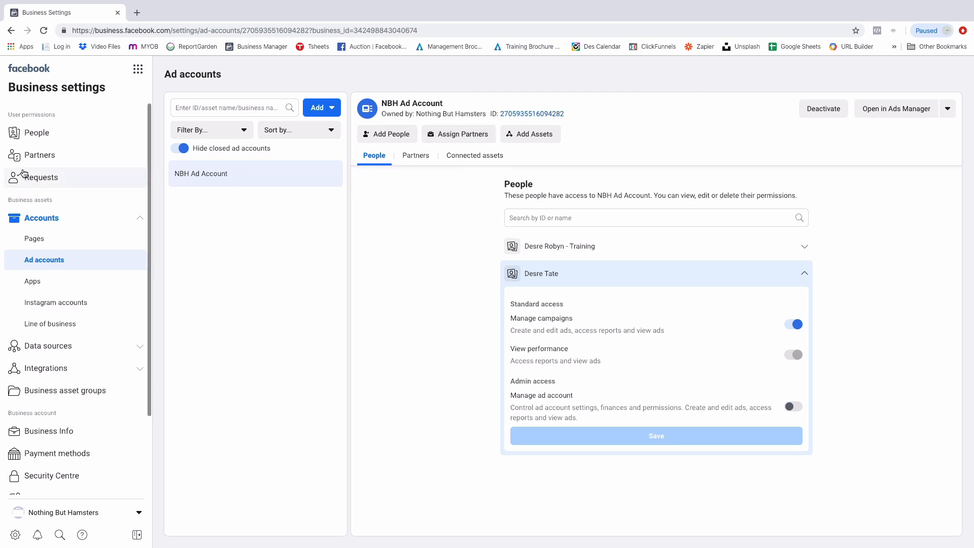
Assign Blue Flame Social media as a partner on NBH Ad Account through the partner business ID field, with Manage ad account access
left_click(33, 156)
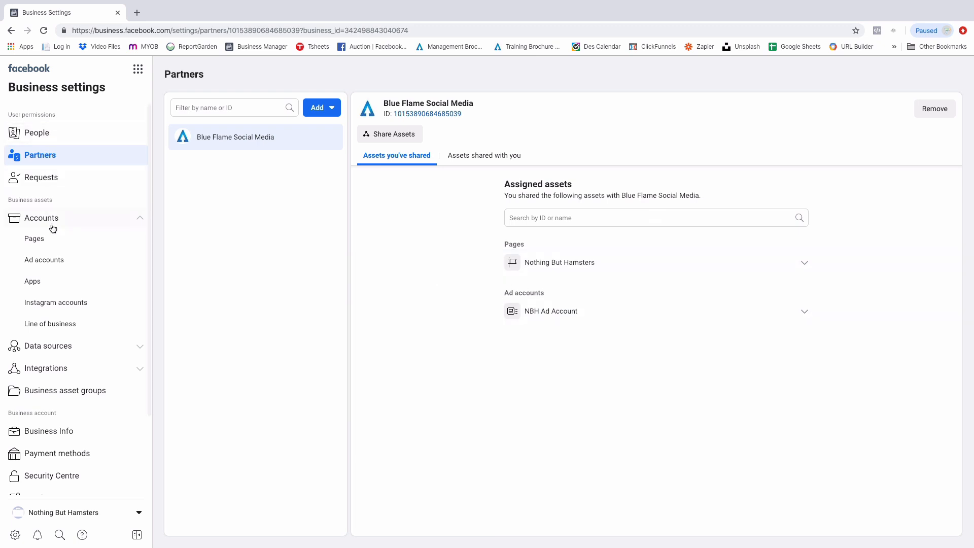
left_click(56, 259)
left_click(472, 136)
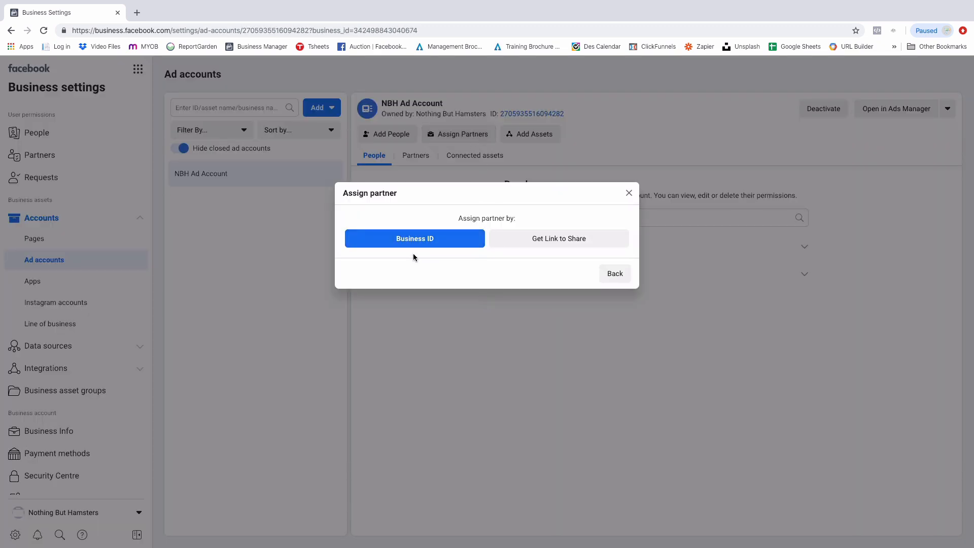
left_click(417, 246)
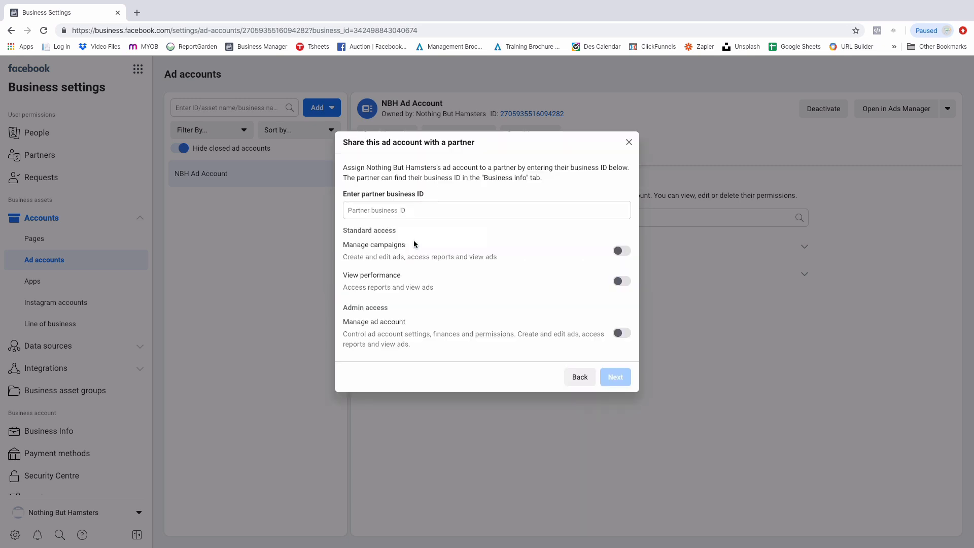
left_click(391, 210)
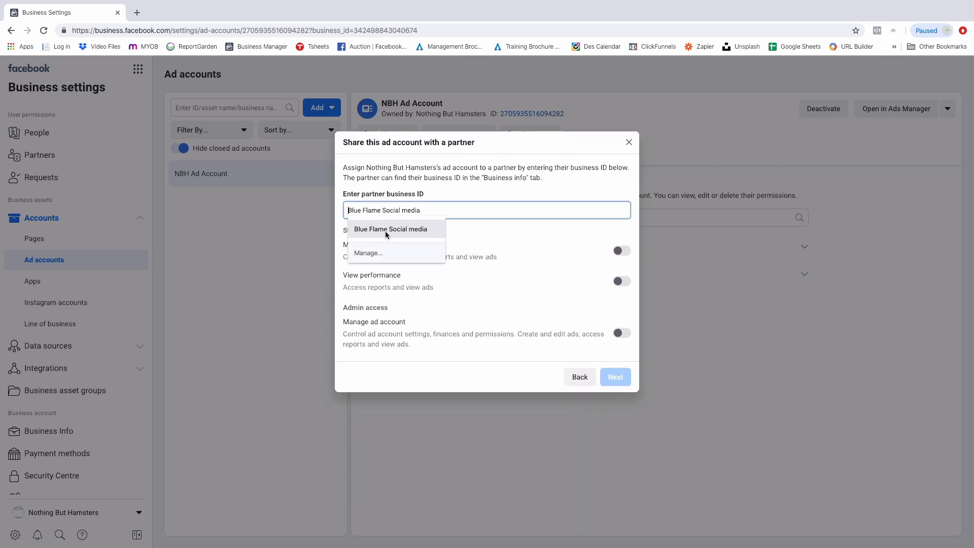
left_click(386, 231)
left_click(623, 333)
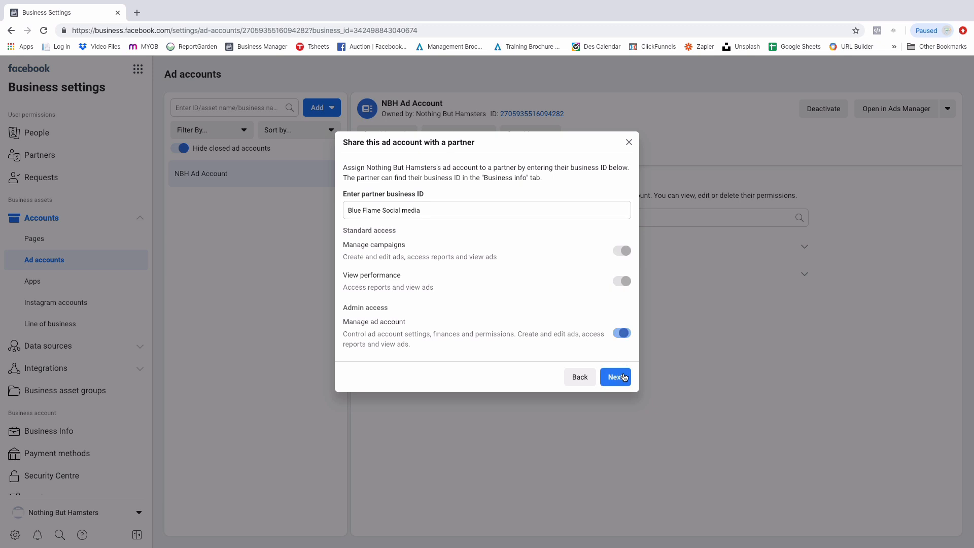
left_click(624, 377)
left_click(629, 142)
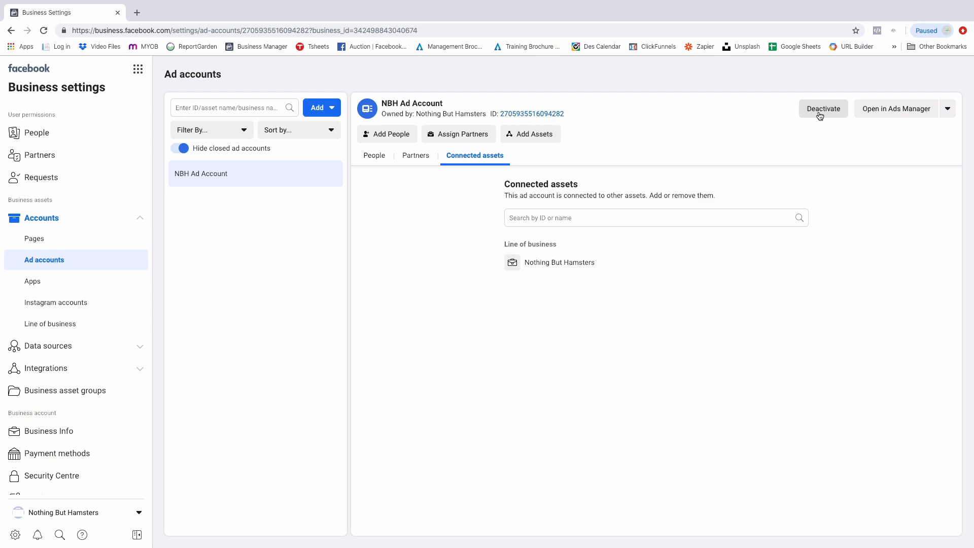
Open NBH Ad Account in Ads Manager
left_click(887, 112)
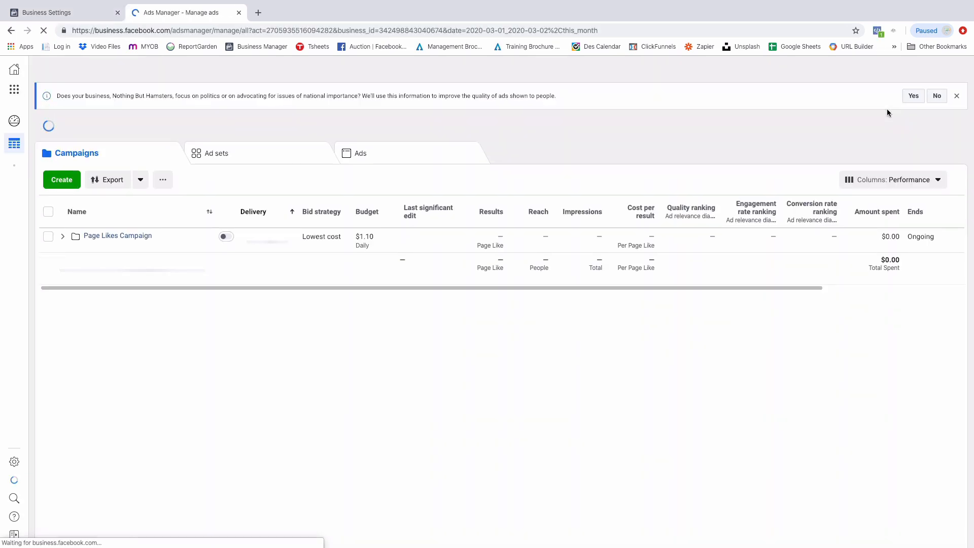